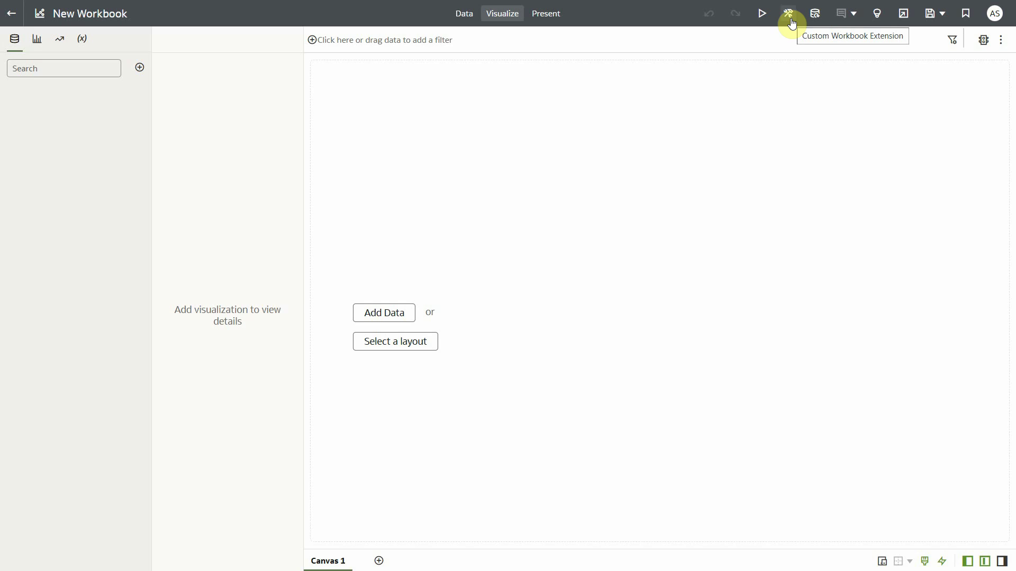
Step: Show the workbook extensions list in the empty New Workbook to reveal the Governance Plugin
click(789, 20)
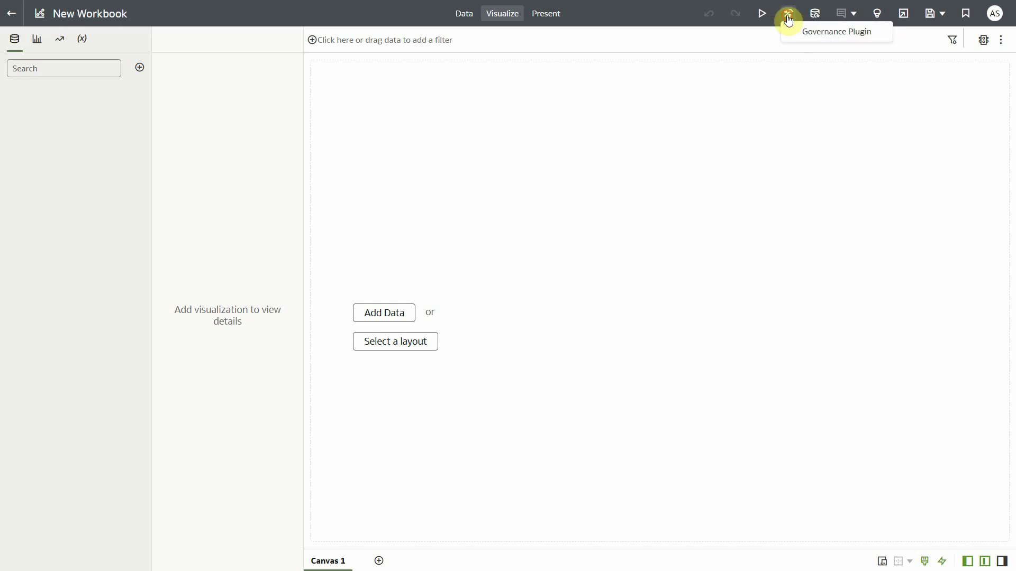
Step: Launch the Governance Plugin, tick Workbooks and Dataflows, and paste two owners' e-mail addresses into the owner filter
click(815, 35)
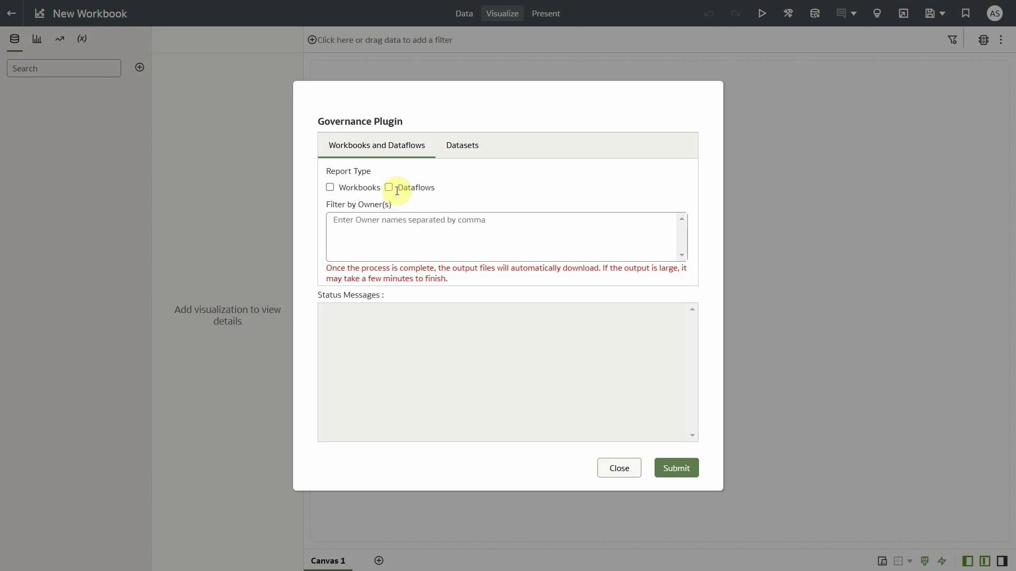
click(464, 150)
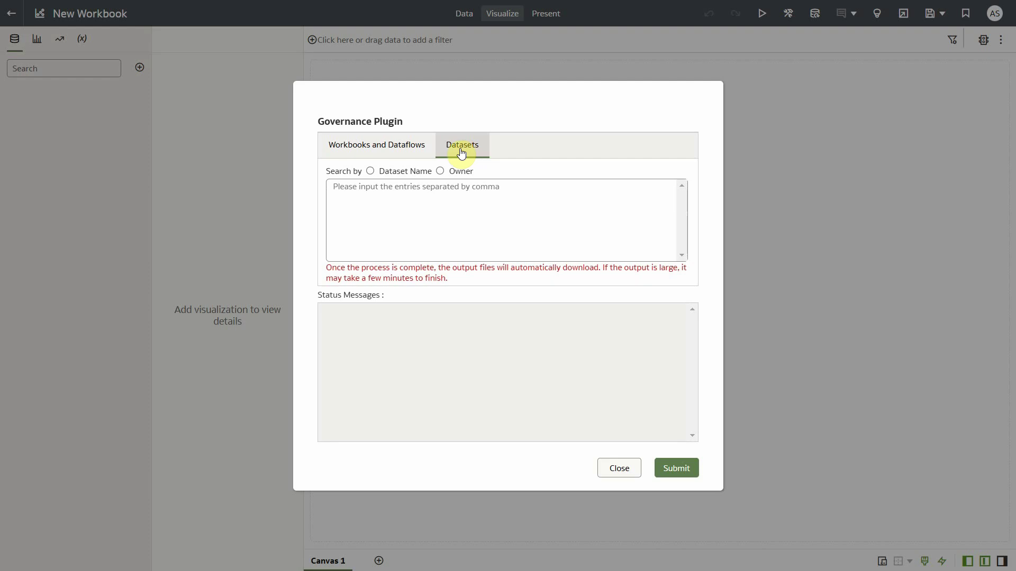
click(404, 151)
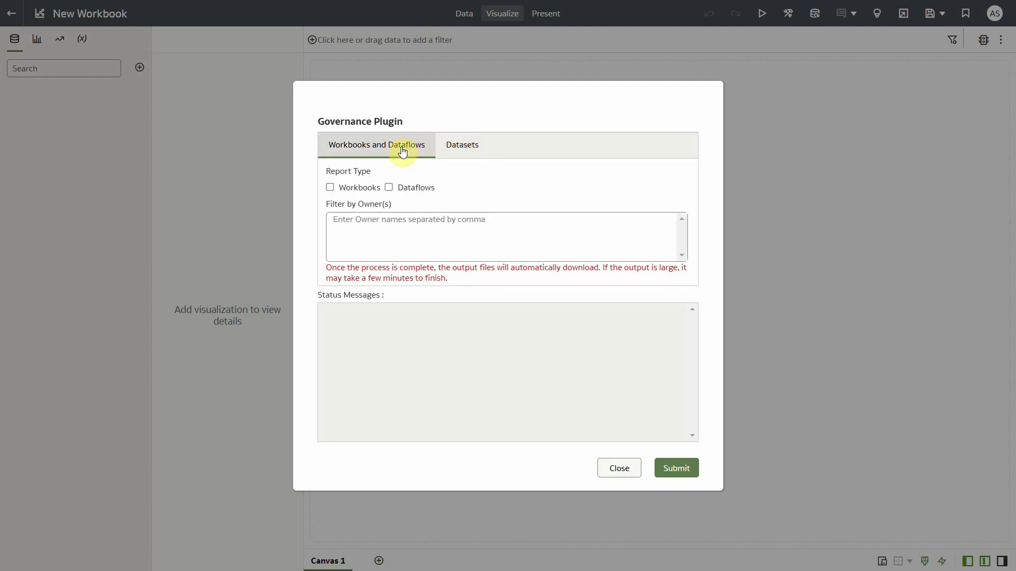
click(330, 186)
click(388, 187)
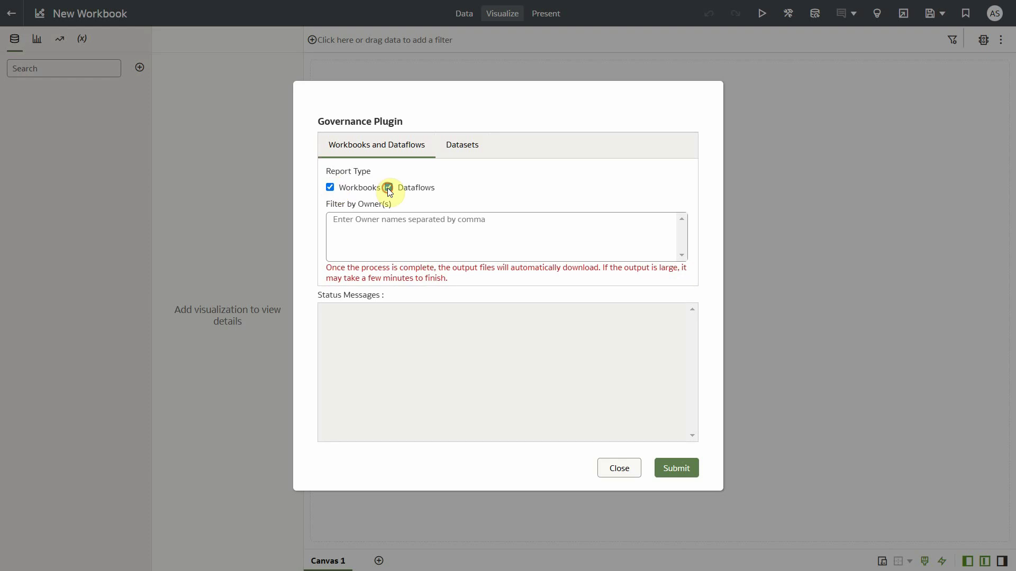
click(370, 219)
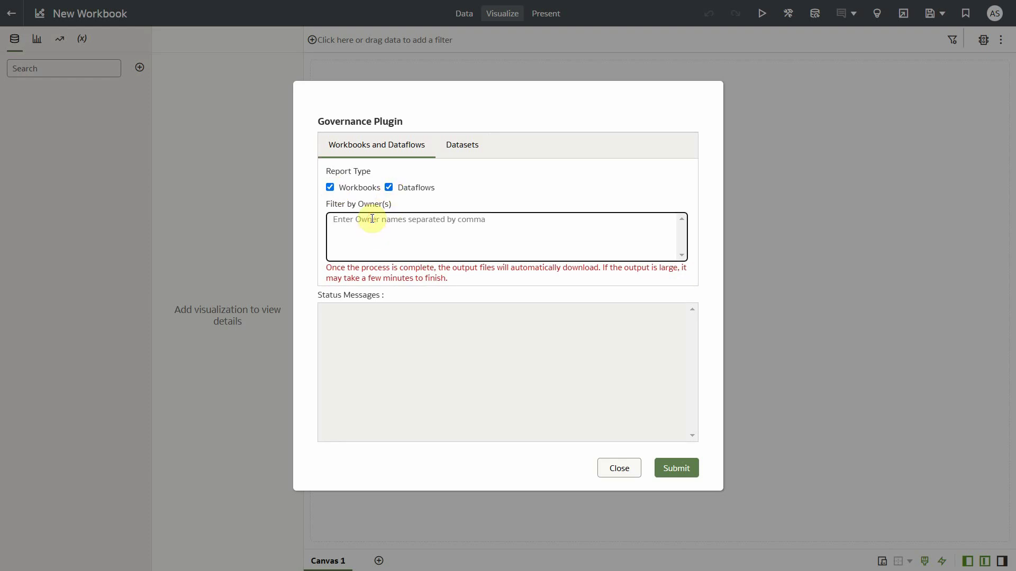
key(ctrl+v)
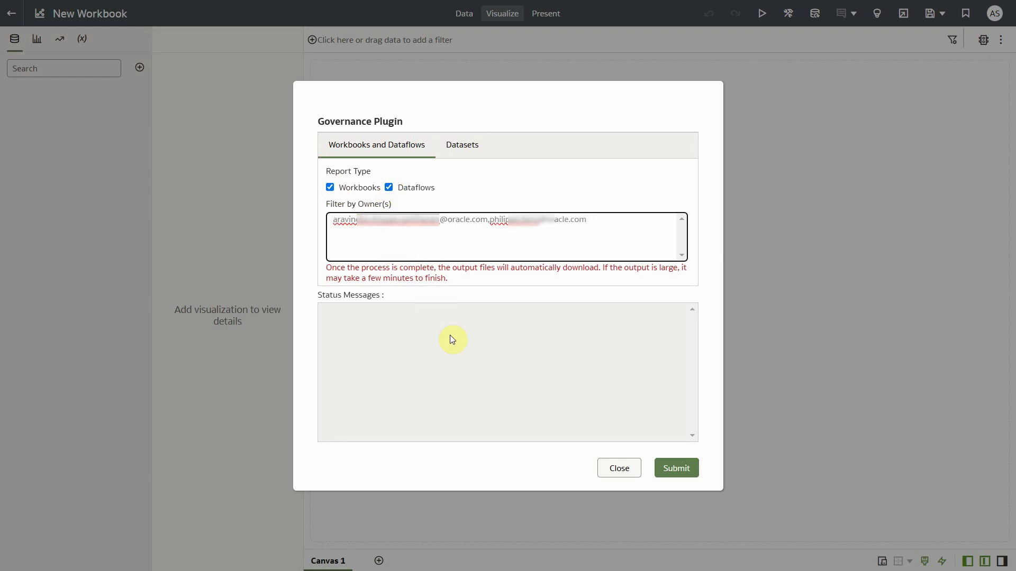
Step: Submit the report, wait it out, and save SYS_DATAFLOWS.csv and SYS_WORKBOOKS.csv to Governance Output
click(673, 468)
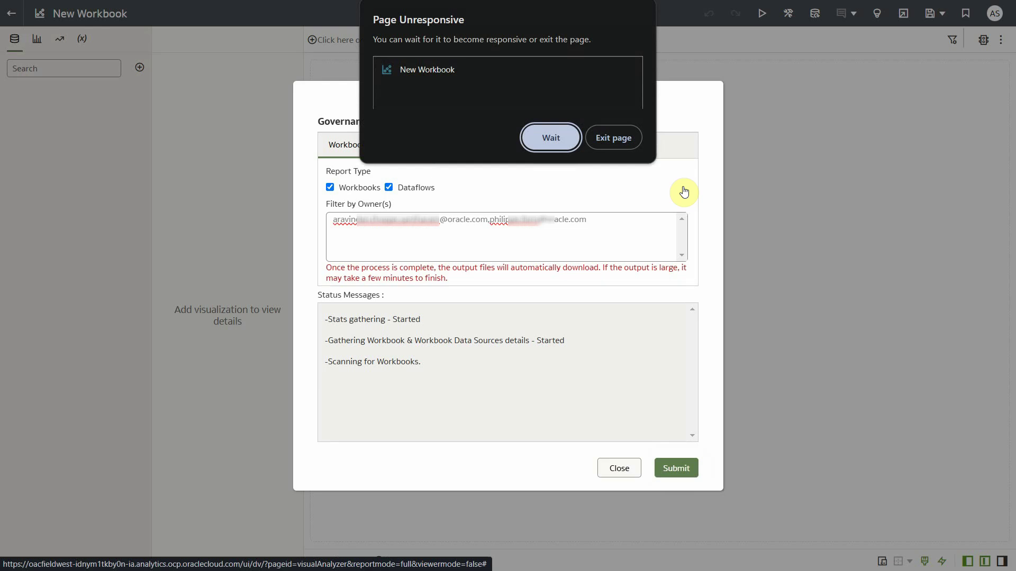
click(547, 139)
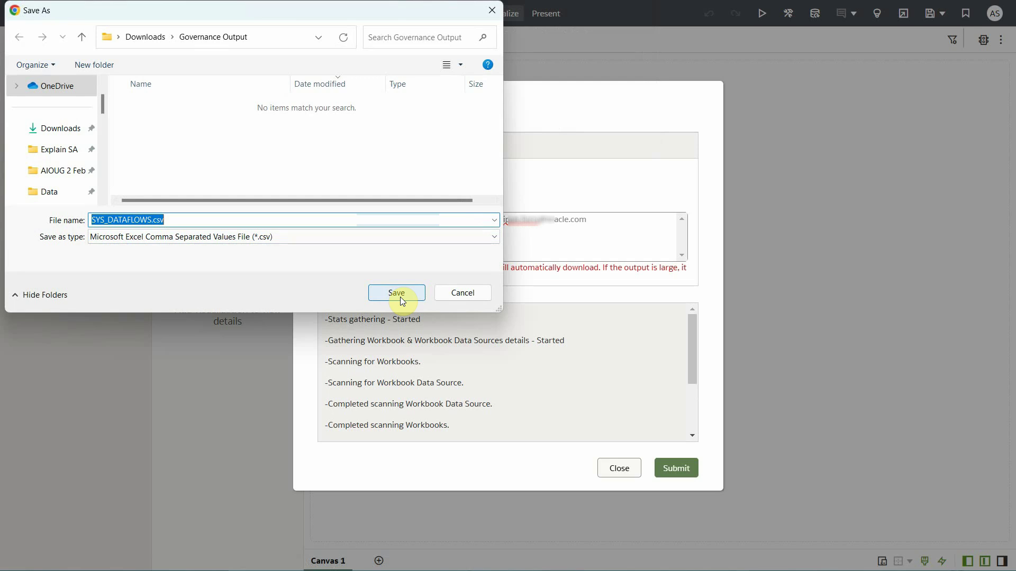
click(400, 297)
click(399, 294)
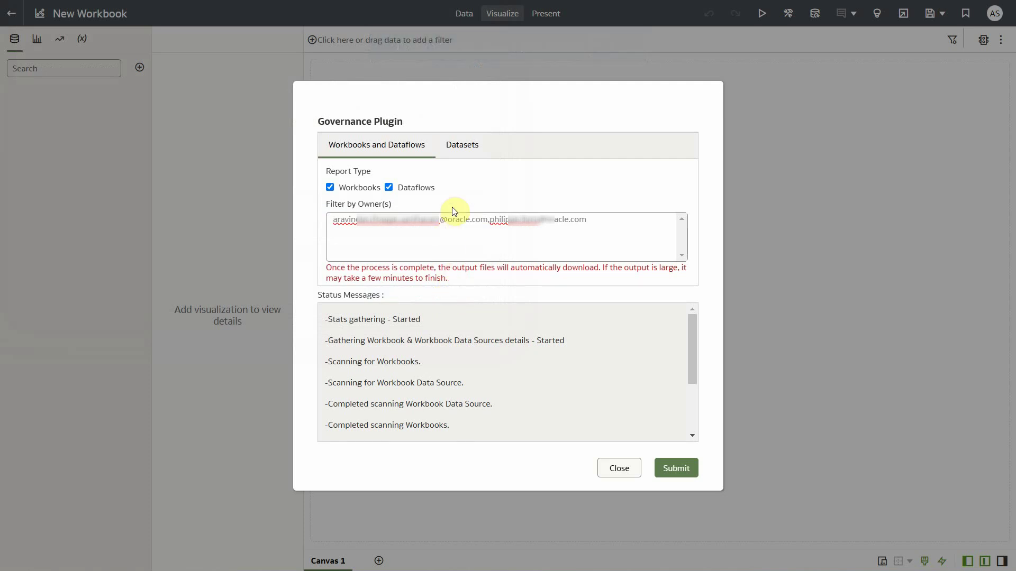
Step: Switch to the Datasets report options and choose filtering by Dataset Name
click(466, 155)
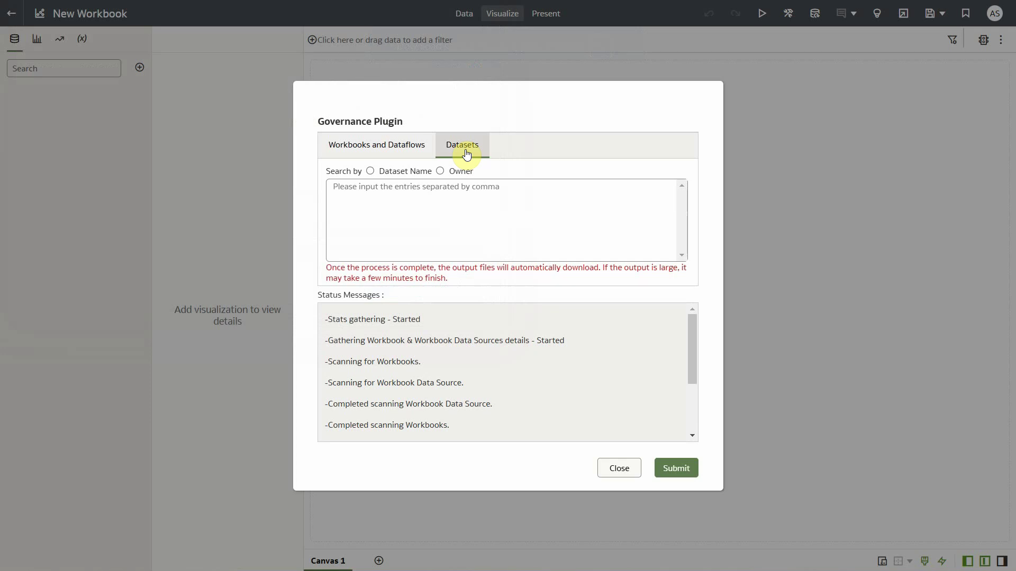
click(370, 171)
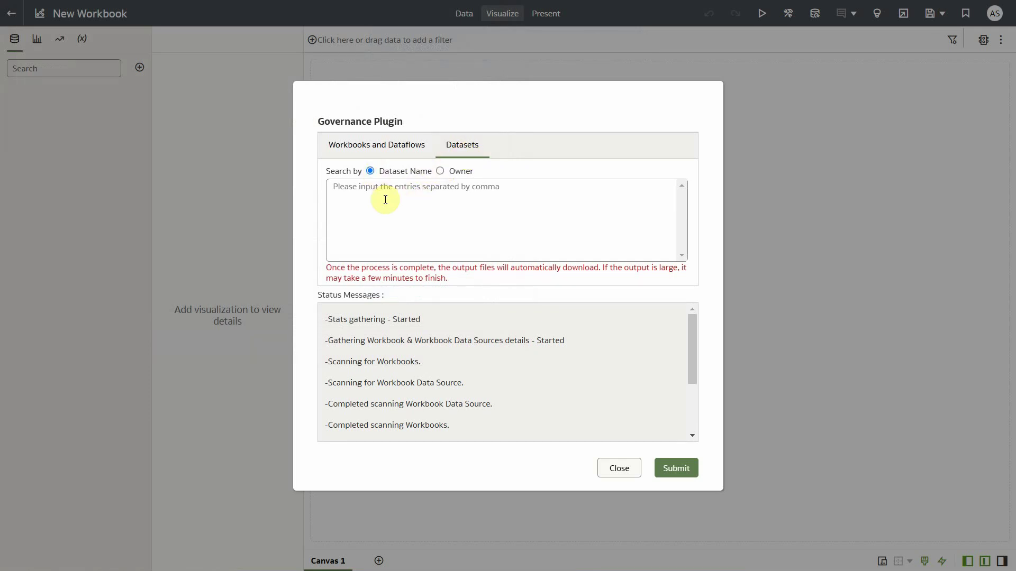
click(396, 228)
click(395, 231)
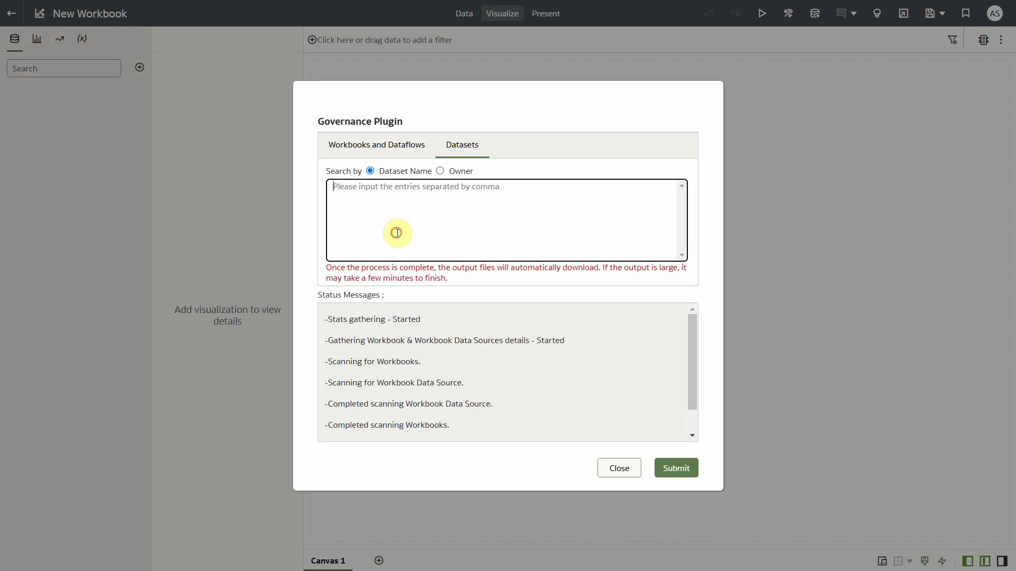
text(Sample)
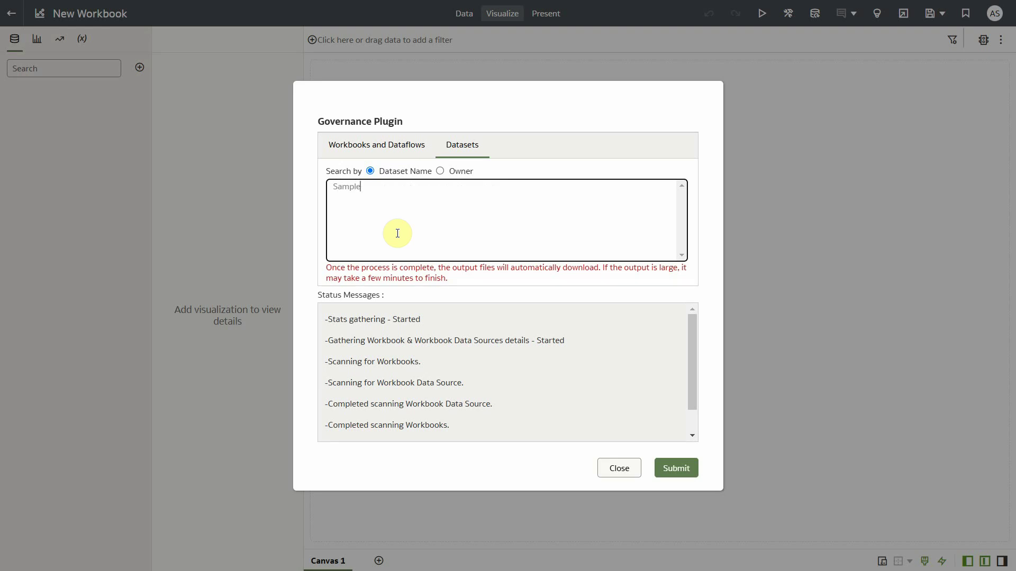
key(ctrl+a)
key(BackSpace)
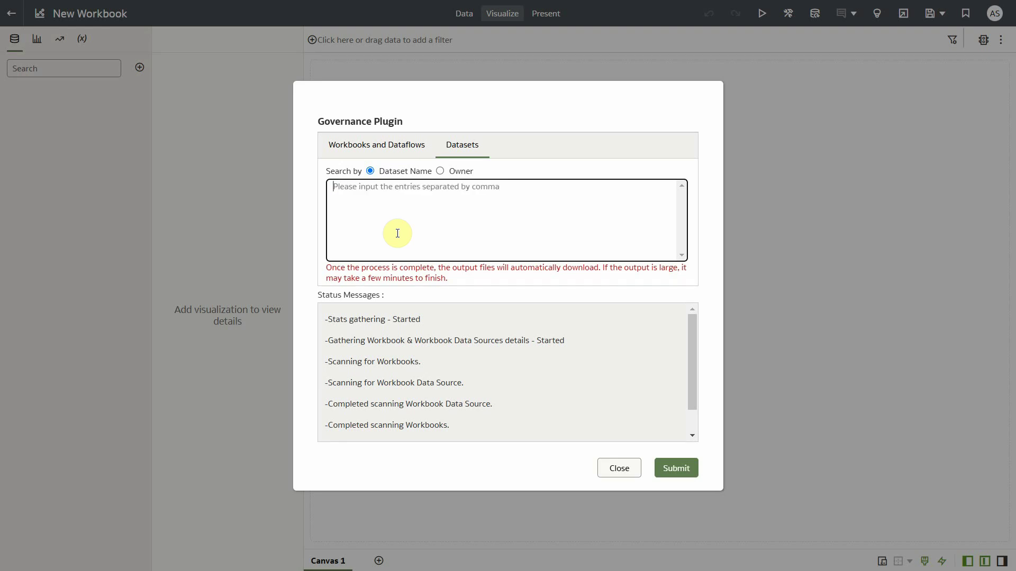
Step: Enter Sample Order Lines and Donations as dataset names, run it, and save SYS_DATASOURCES.csv
text(*)
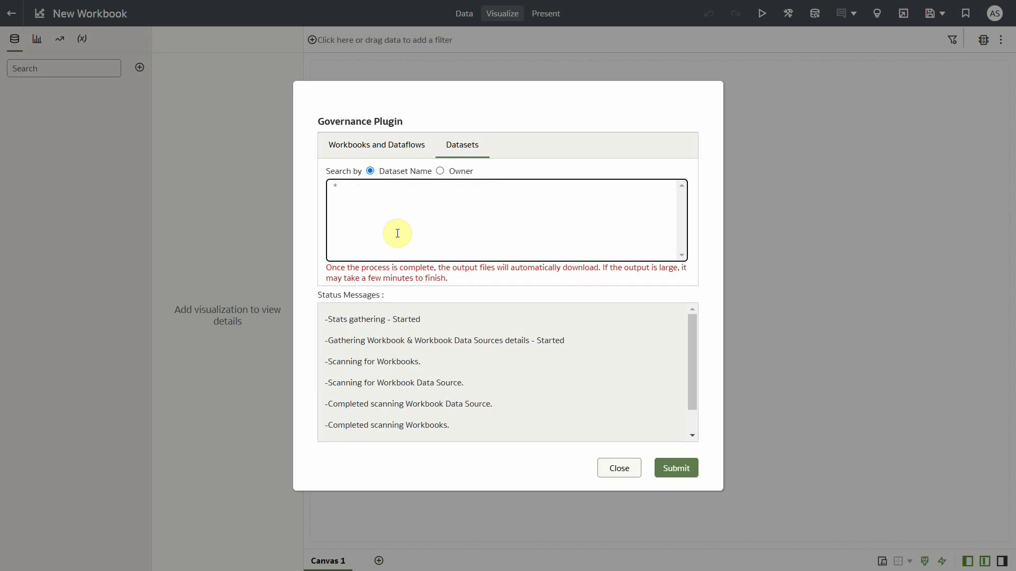
key(BackSpace)
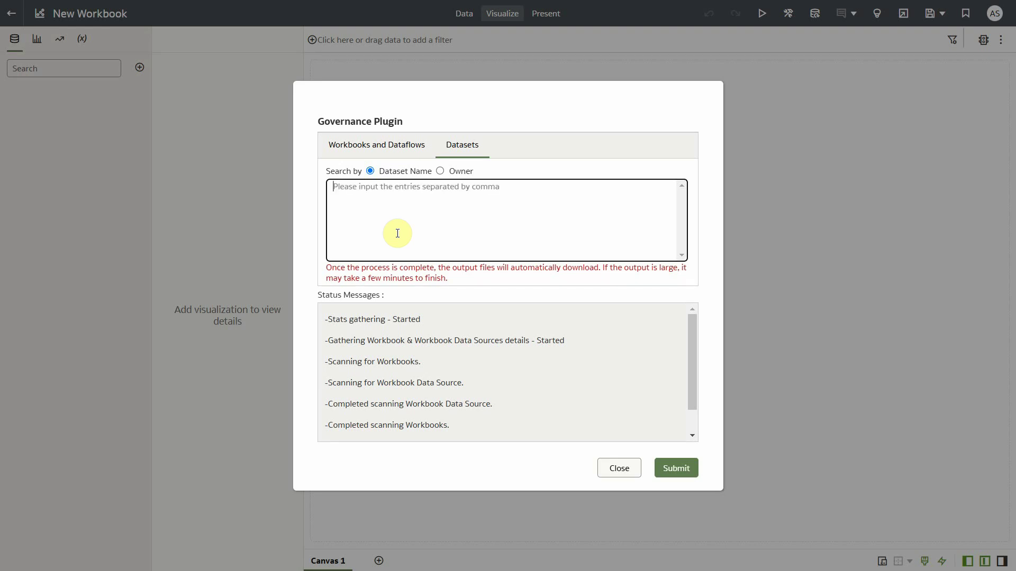
text(Sample Order Lines, Donations)
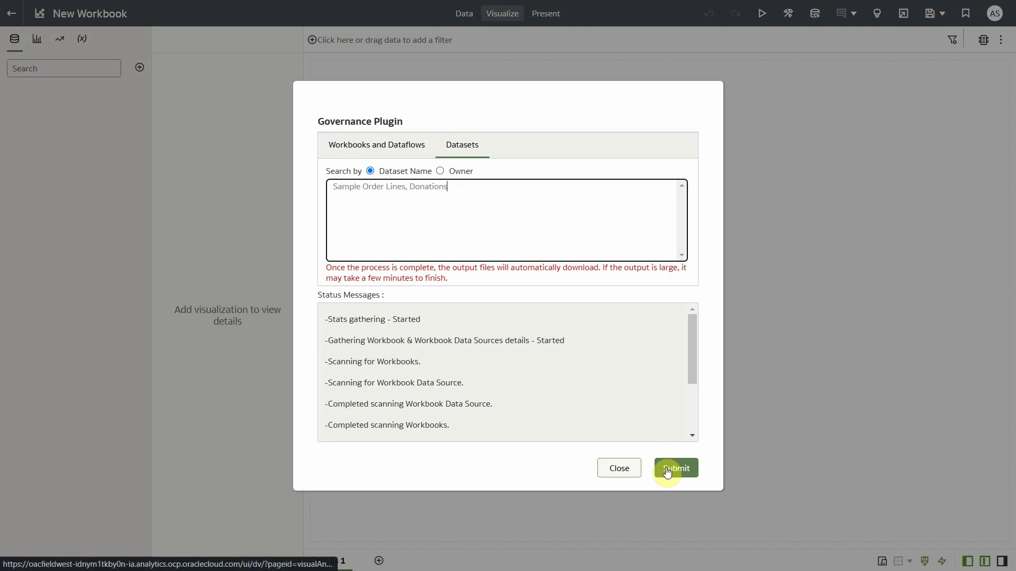
click(667, 470)
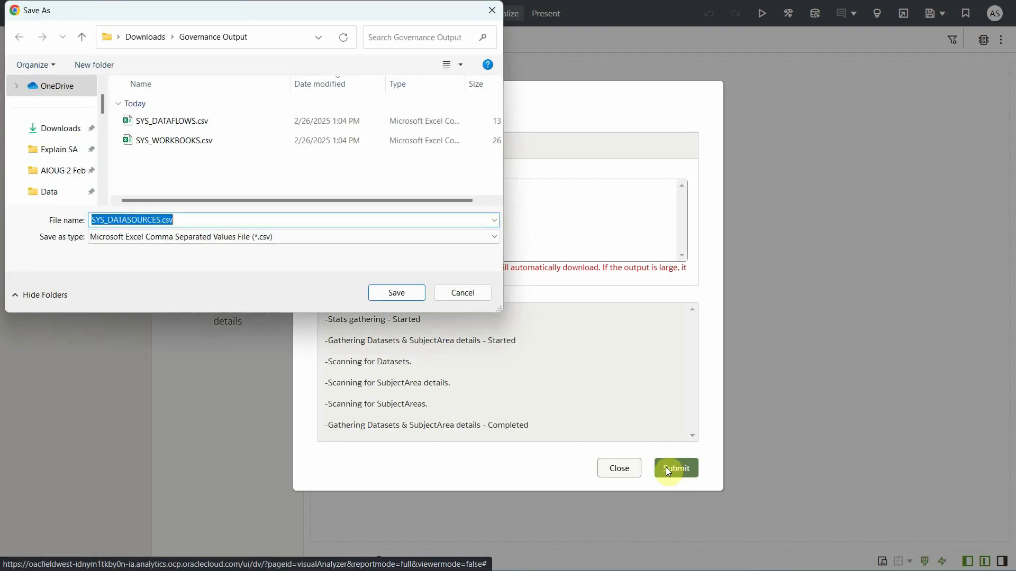
click(407, 291)
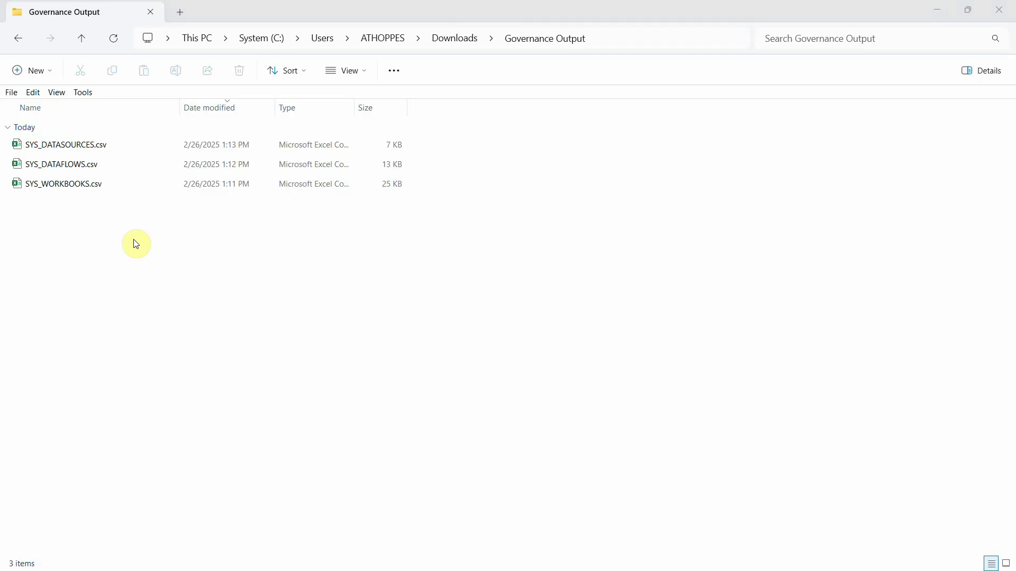
Step: Open SYS_WORKBOOKS.csv in Excel, check cal-1's catalog path, then close it
double_click(78, 185)
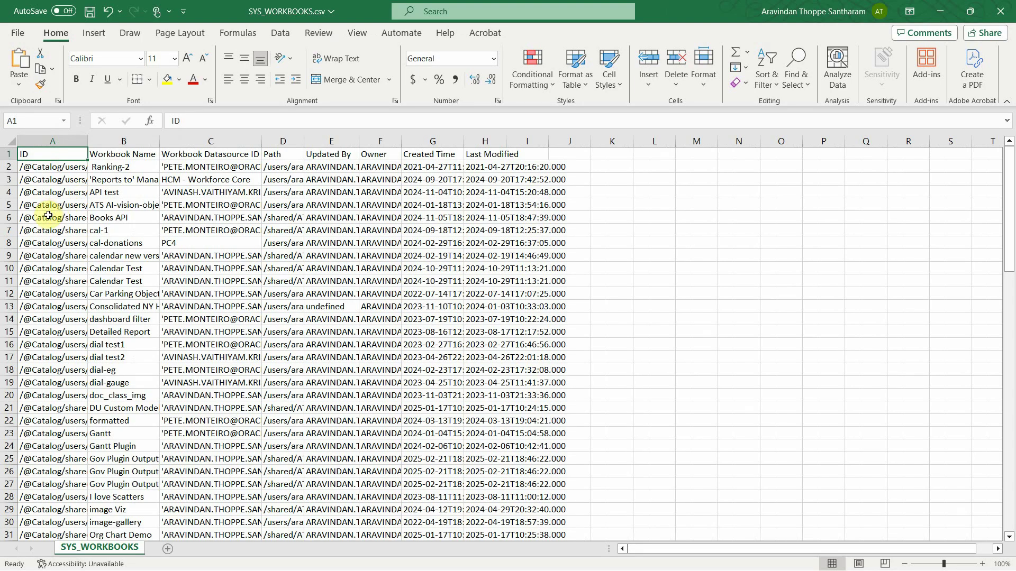
click(45, 231)
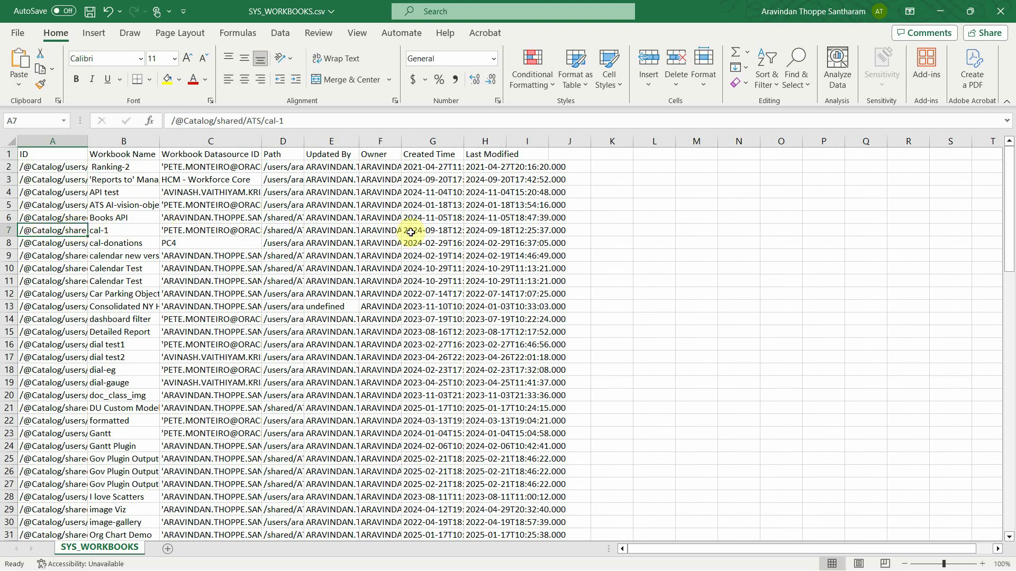
click(999, 6)
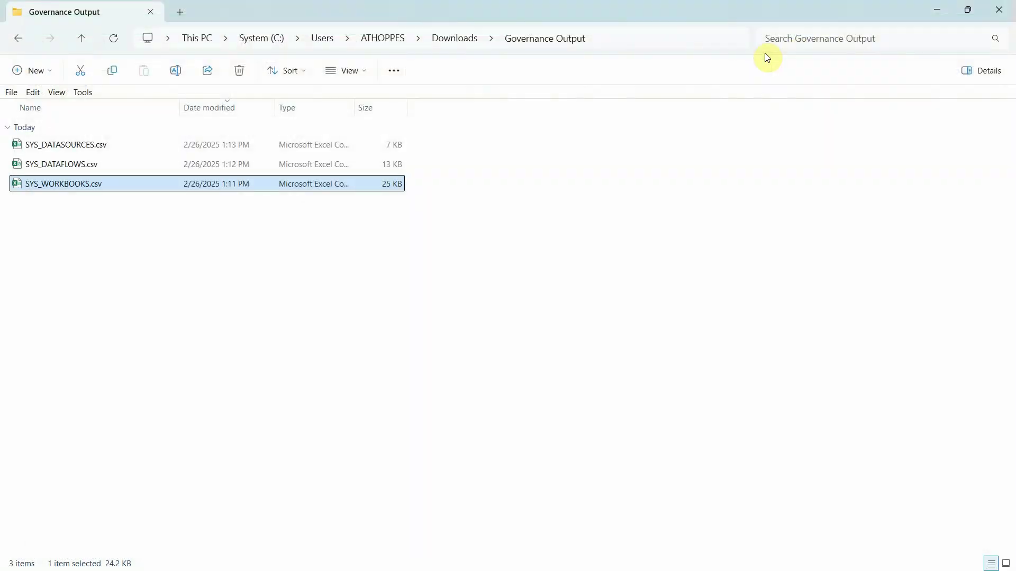
Step: Open SYS_DATAFLOWS.csv in Excel, close it, and select SYS_DATASOURCES.csv in the folder
double_click(69, 172)
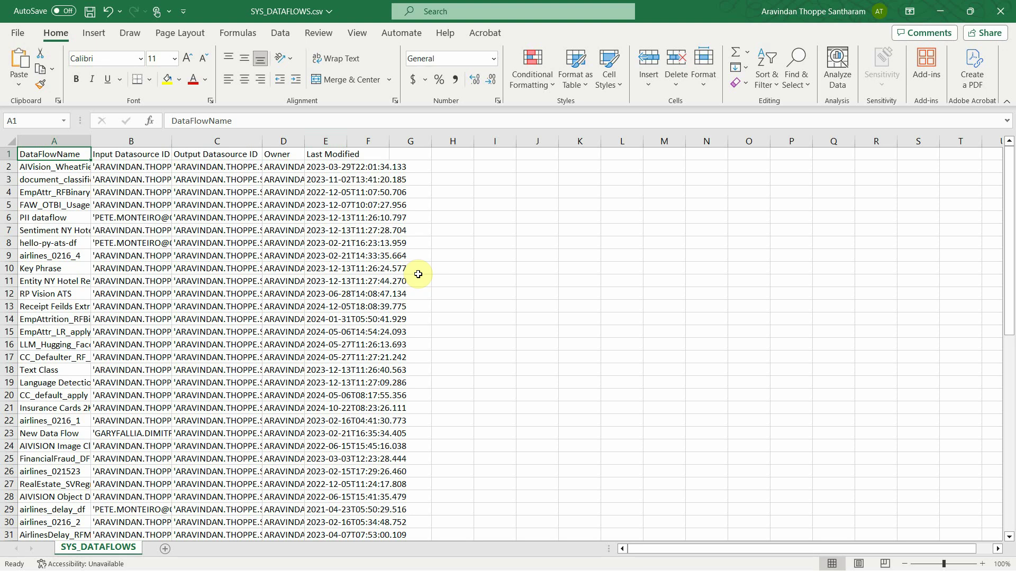
click(1000, 11)
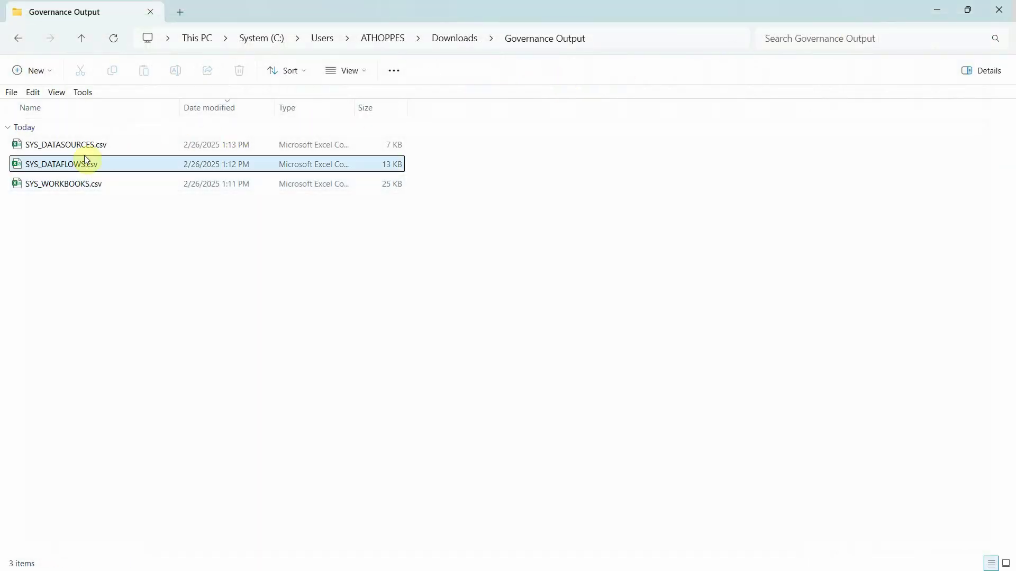
click(85, 150)
Step: Open SYS_DATASOURCES.csv and read the Enabled For values WB_ASSISTANT in L4 and WB_AND_HOMEPAGE in L13
double_click(85, 148)
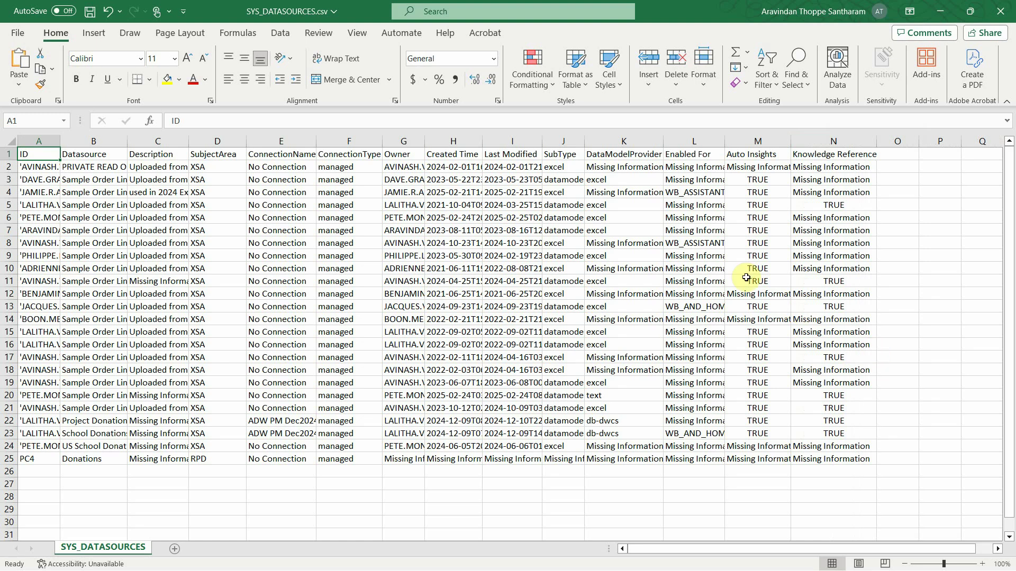
click(700, 190)
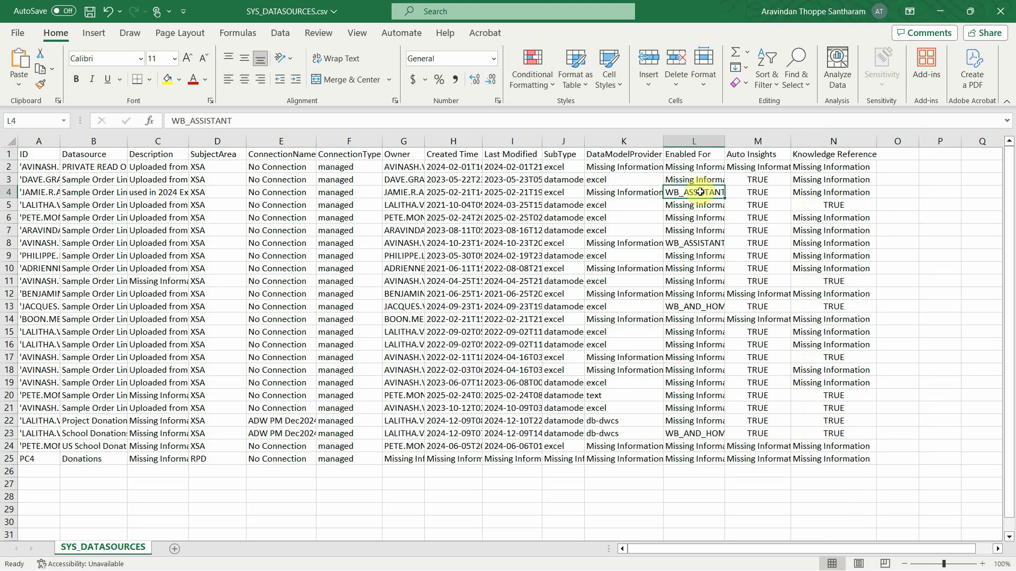
click(693, 307)
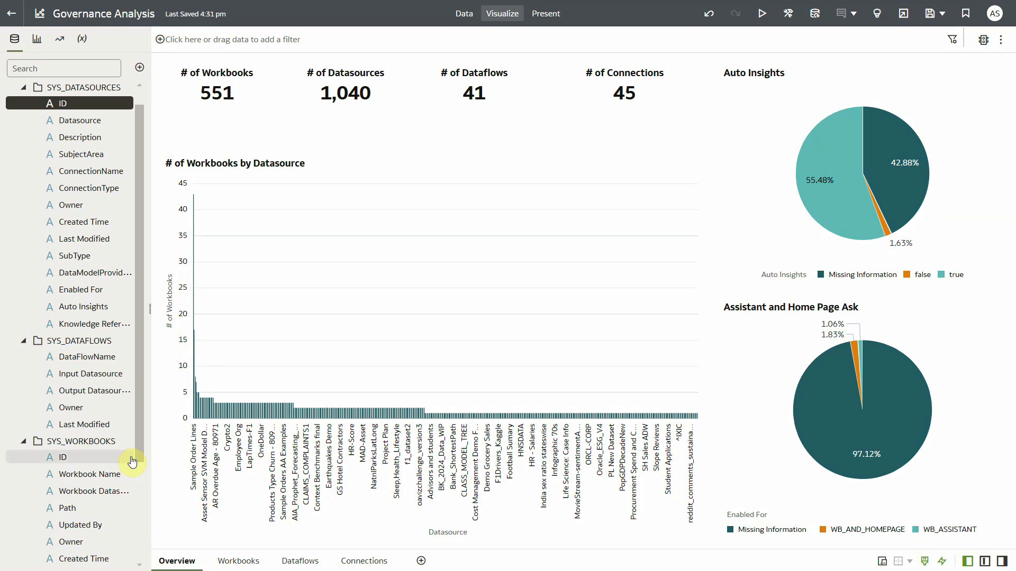
Step: Highlight the Auto Insights true and false slices and the WB_AND_HOMEPAGE slice, clearing each afterwards
scroll(133, 461, down, 5)
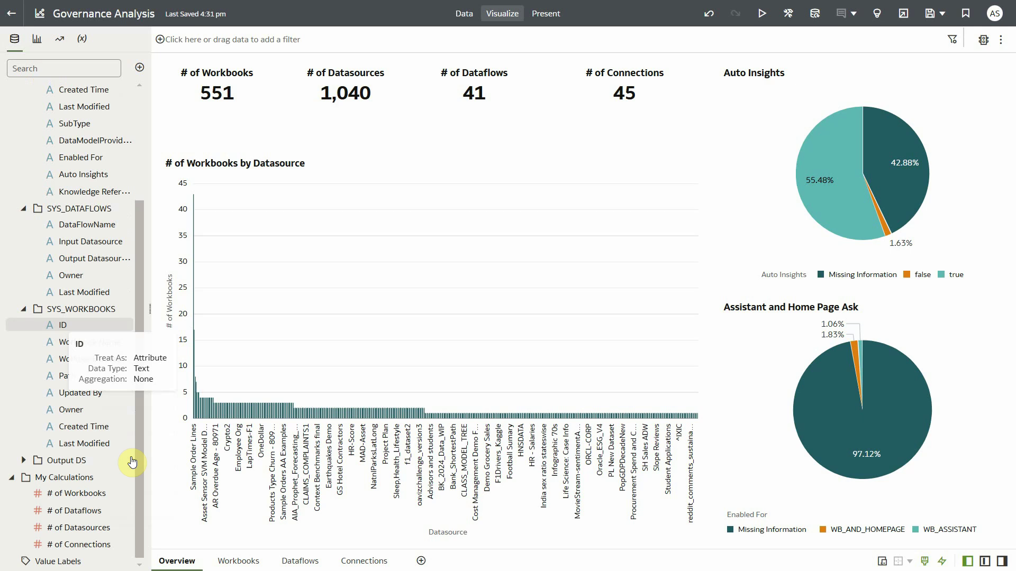
scroll(132, 461, up, 6)
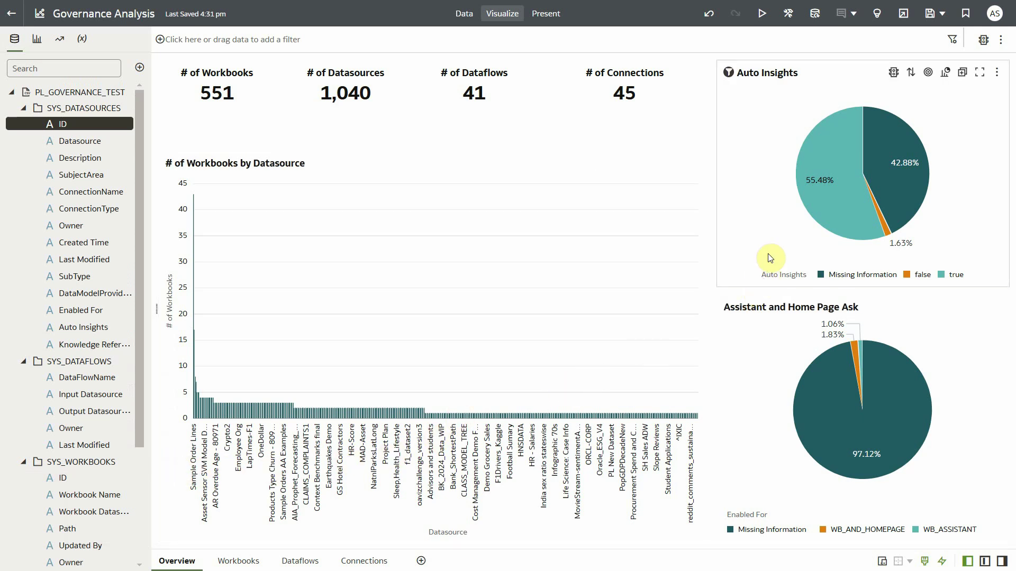
click(819, 212)
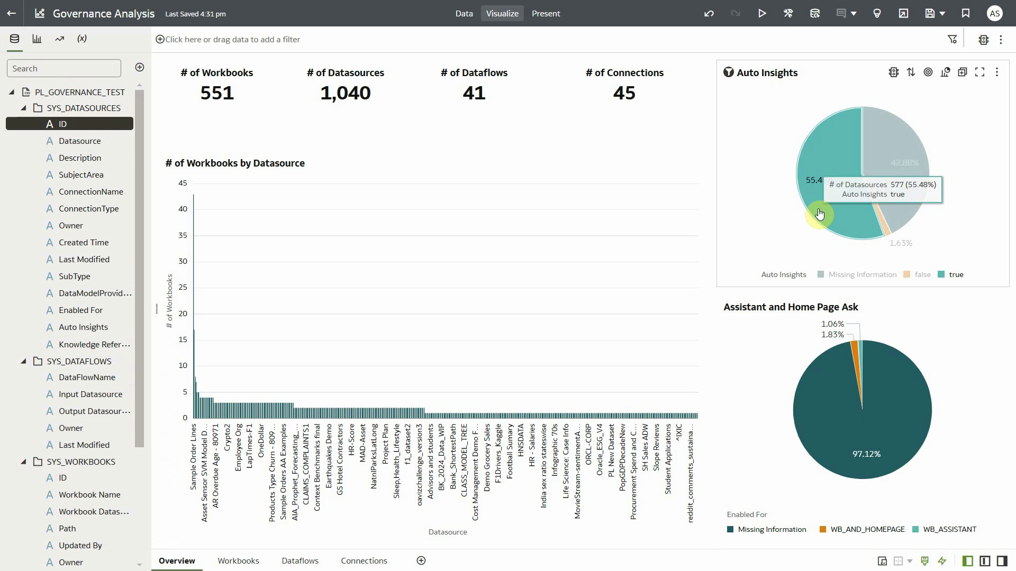
click(882, 223)
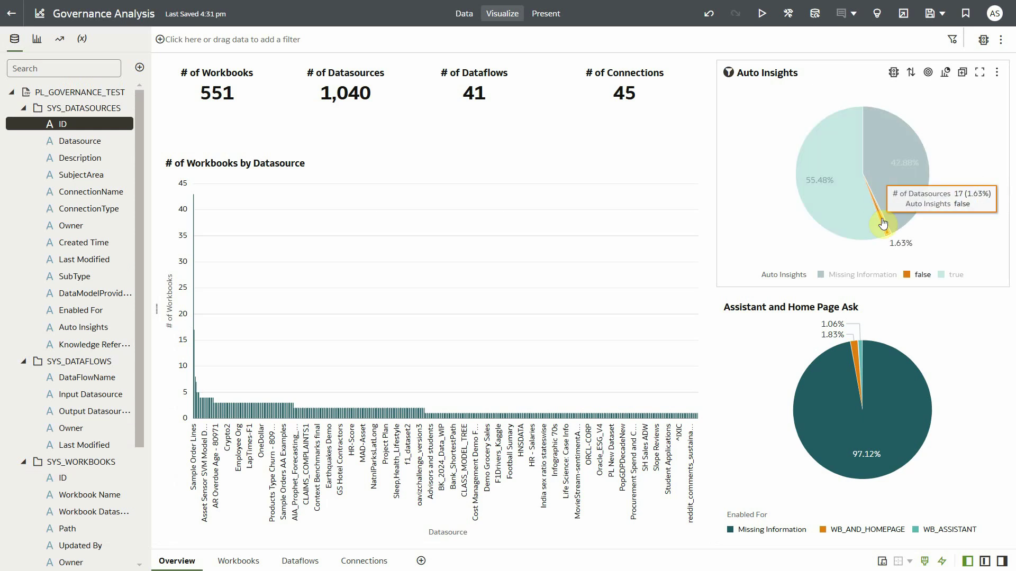
click(883, 224)
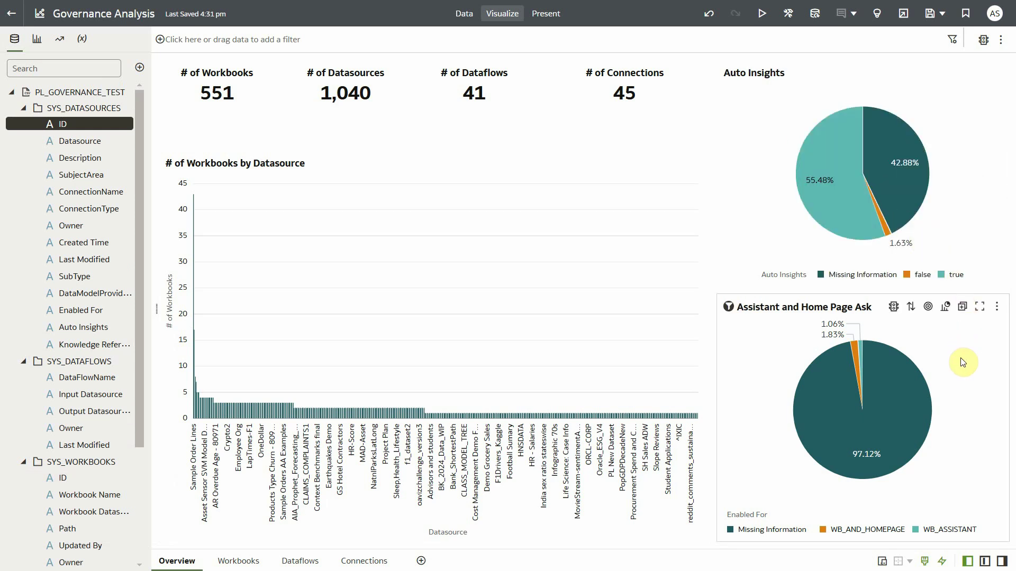
click(854, 349)
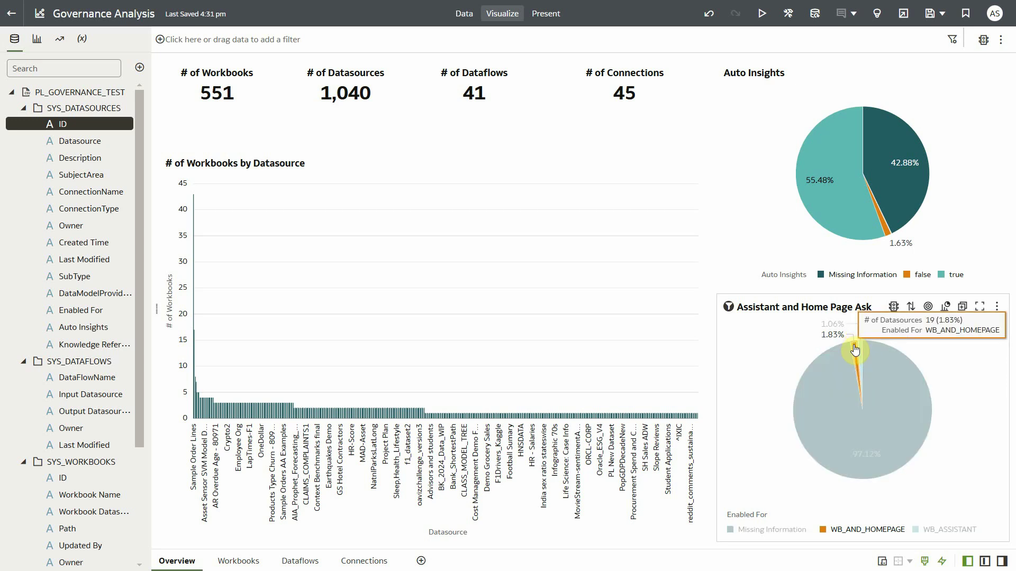
click(854, 349)
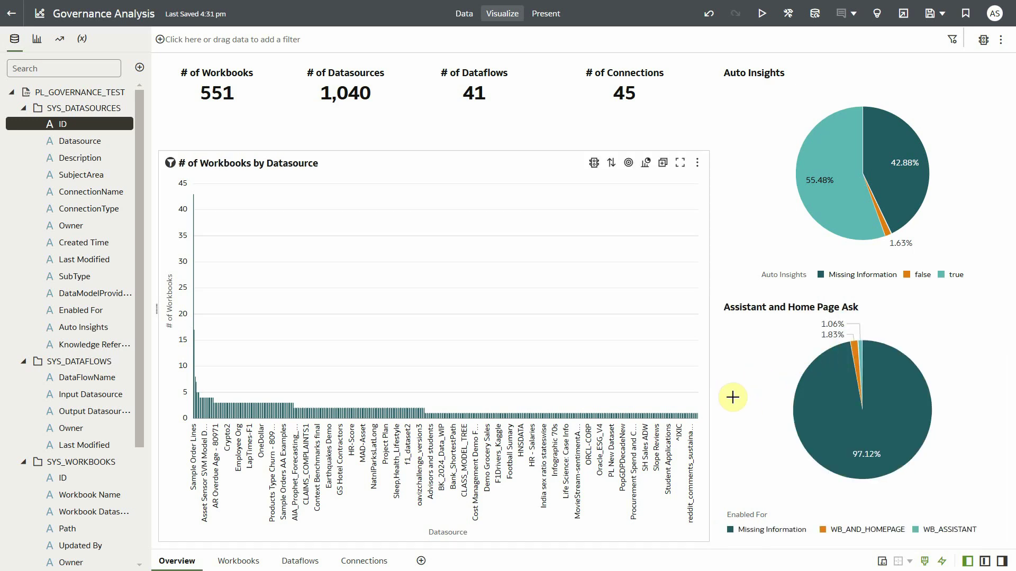
Step: On the zoomed Workbooks network graph, highlight the Sample Order Lines and Sample States nodes
click(235, 561)
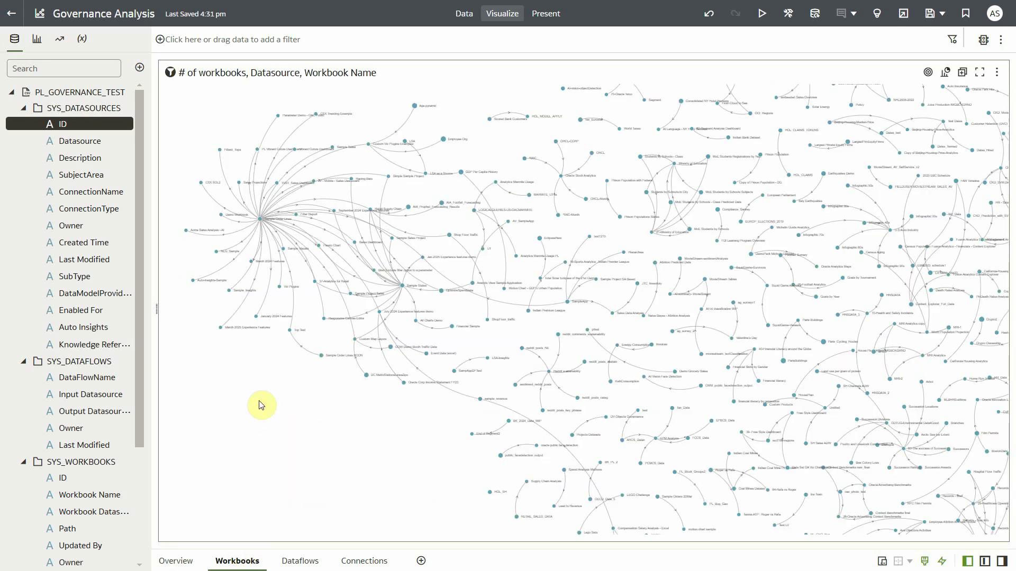
scroll(263, 288, up, 3)
scroll(264, 380, up, 2)
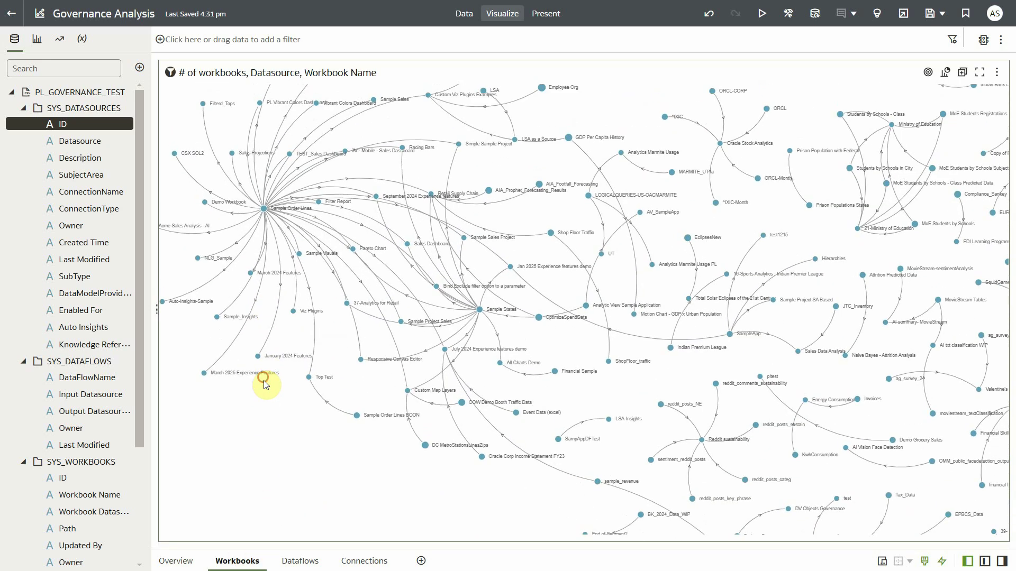
scroll(284, 510, up, 2)
scroll(310, 510, up, 1)
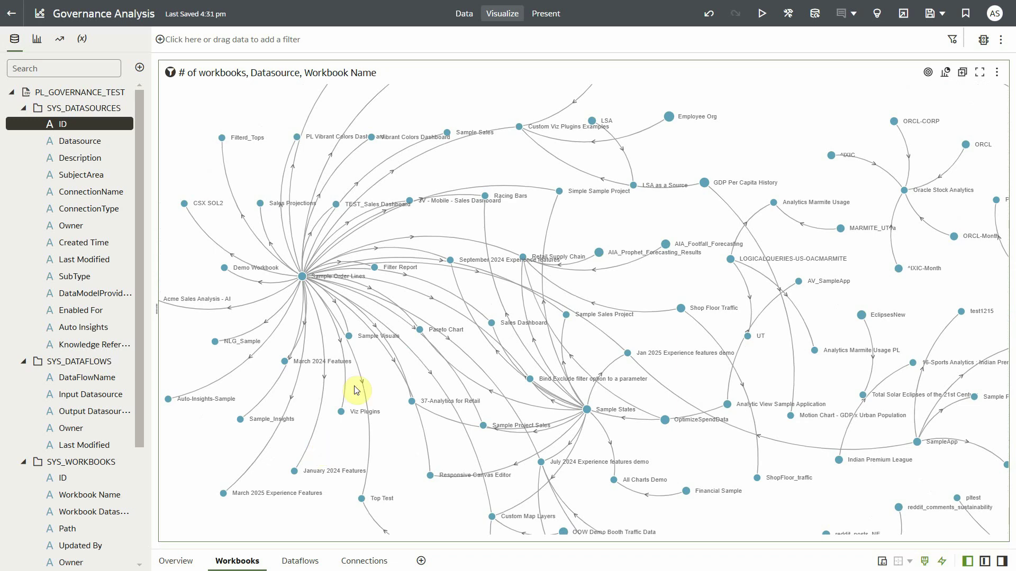
mouse_move(303, 277)
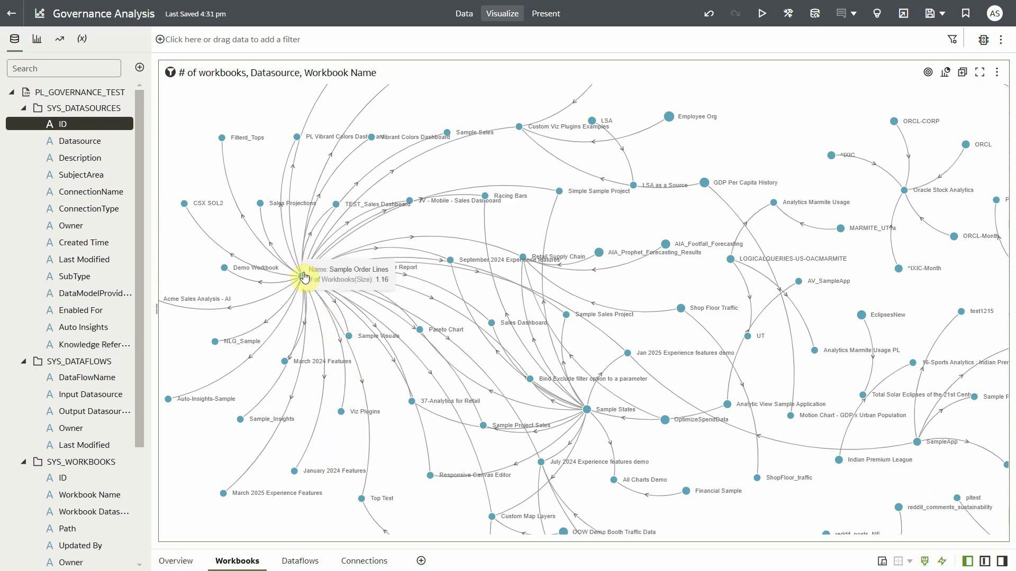
click(304, 276)
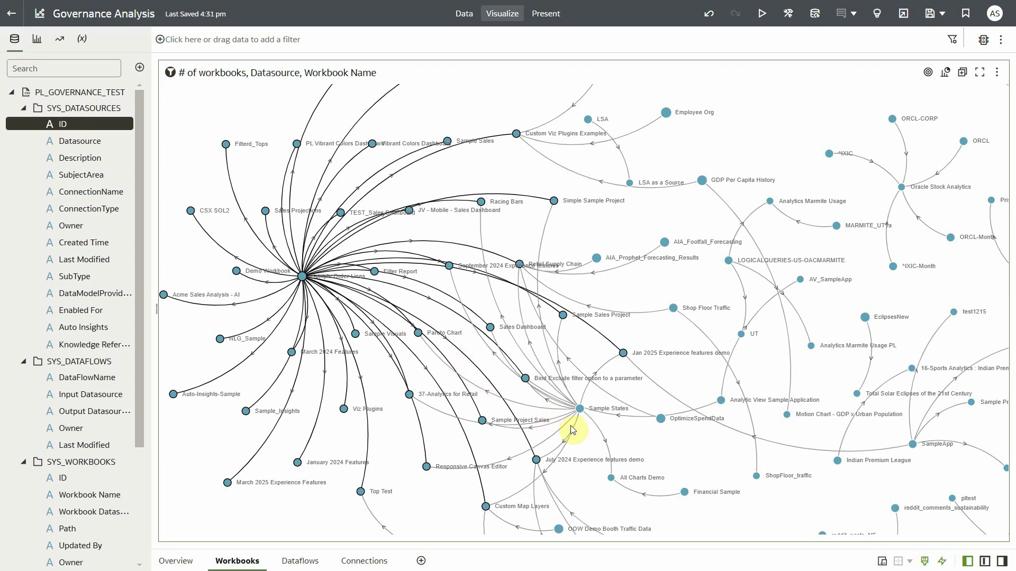
click(580, 412)
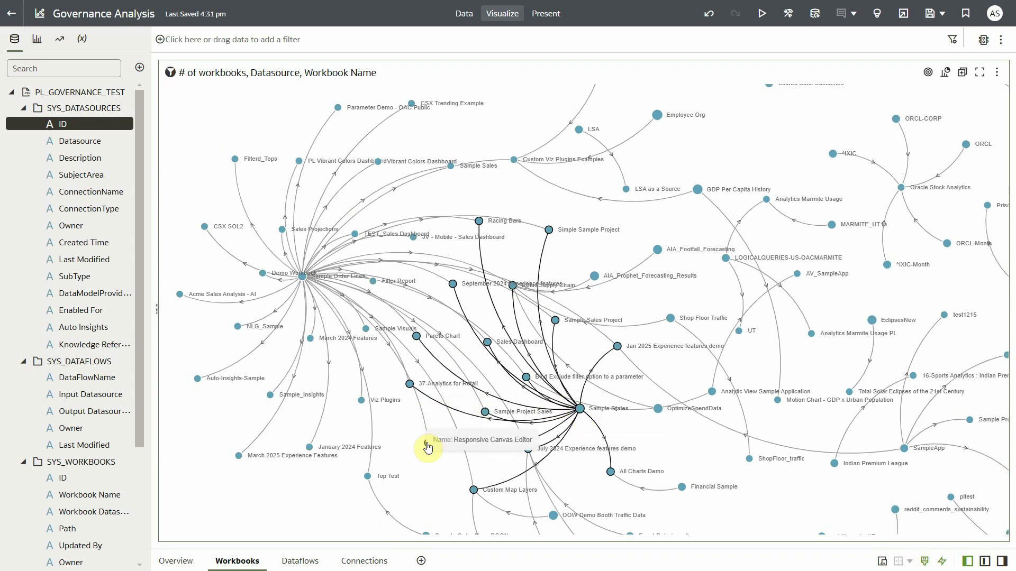
Step: Switch to the Dataflows canvas and its Input Datasource > Dataflow > Output Datasource Sankey
mouse_move(412, 392)
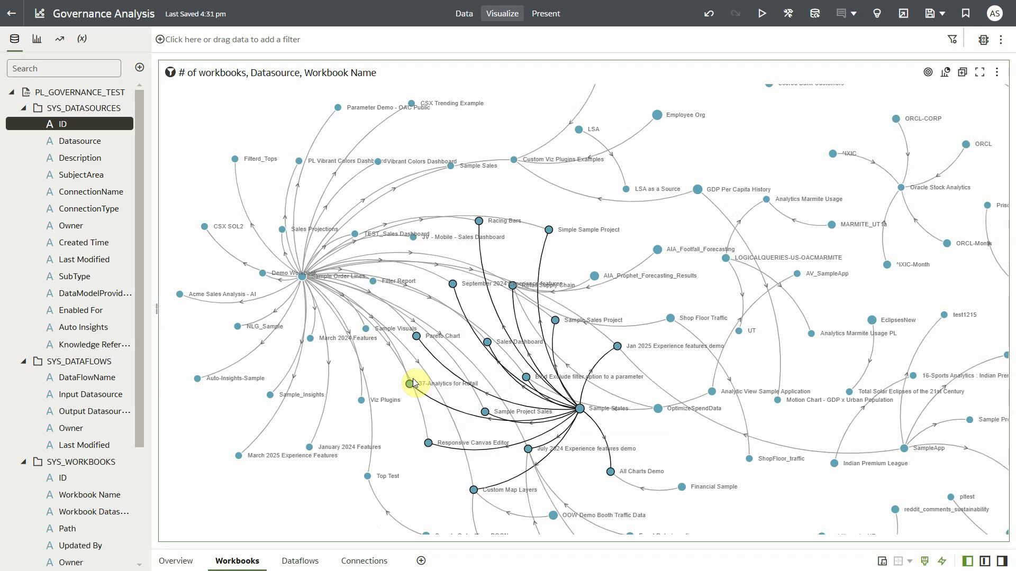
mouse_move(417, 344)
click(298, 562)
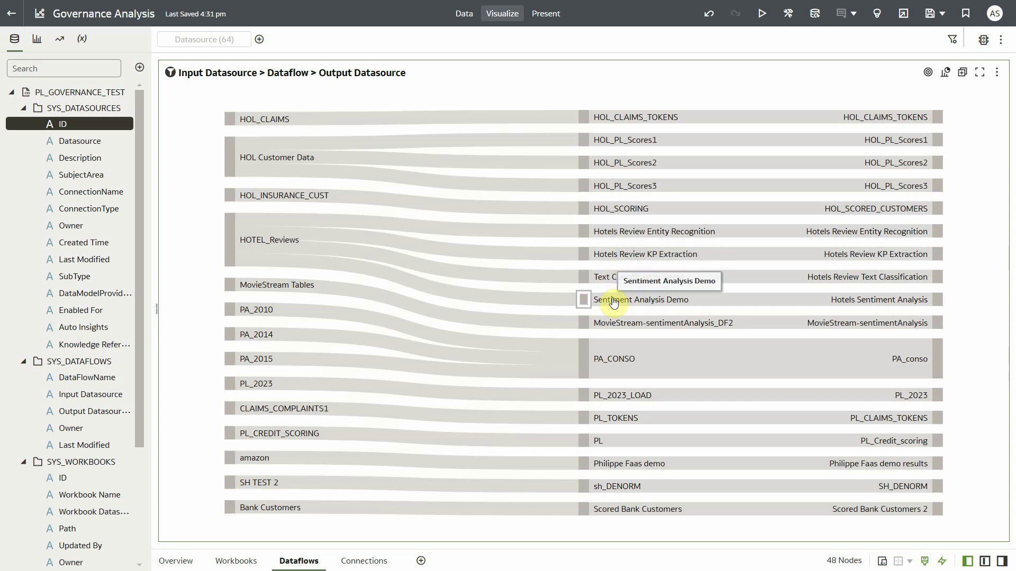
Step: Show the Connections canvas with its tables and Connection > Datasource > Dataflow Sankey
click(363, 561)
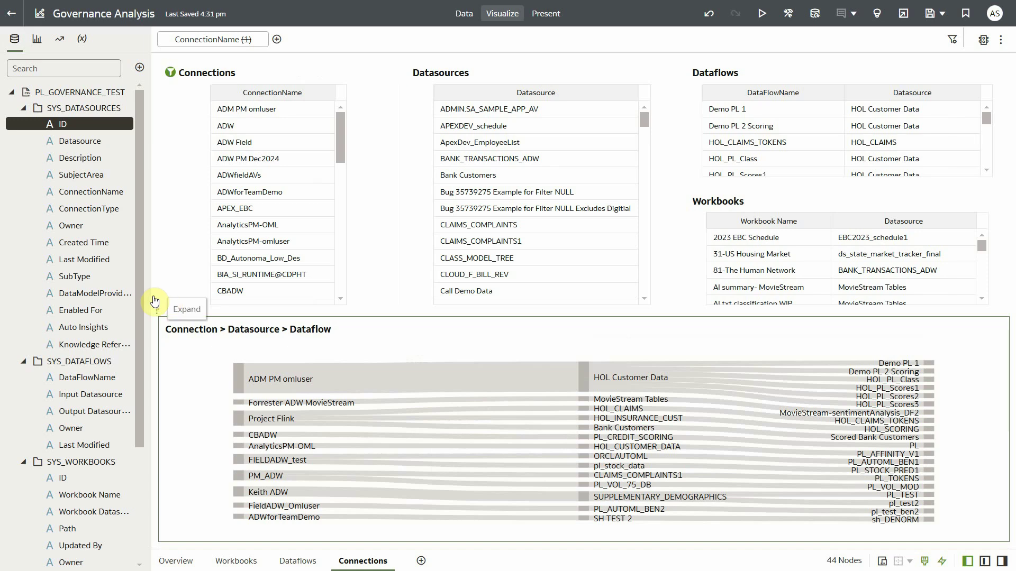
Step: Filter the Connections canvas to ADM PM omluser, showing HOL Customer Data flowing into six dataflows
click(225, 109)
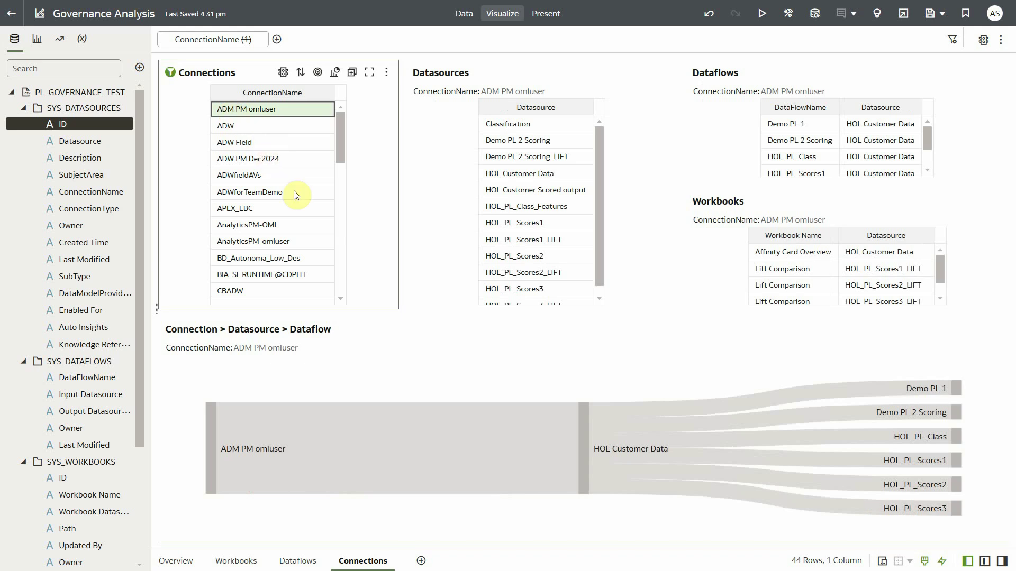
scroll(584, 253, down, 1)
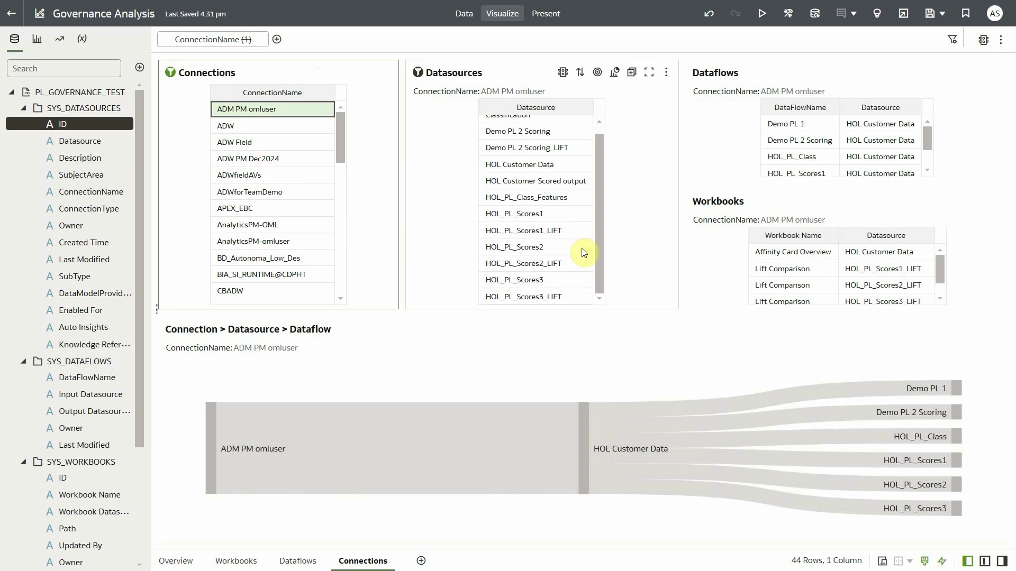
scroll(584, 252, up, 1)
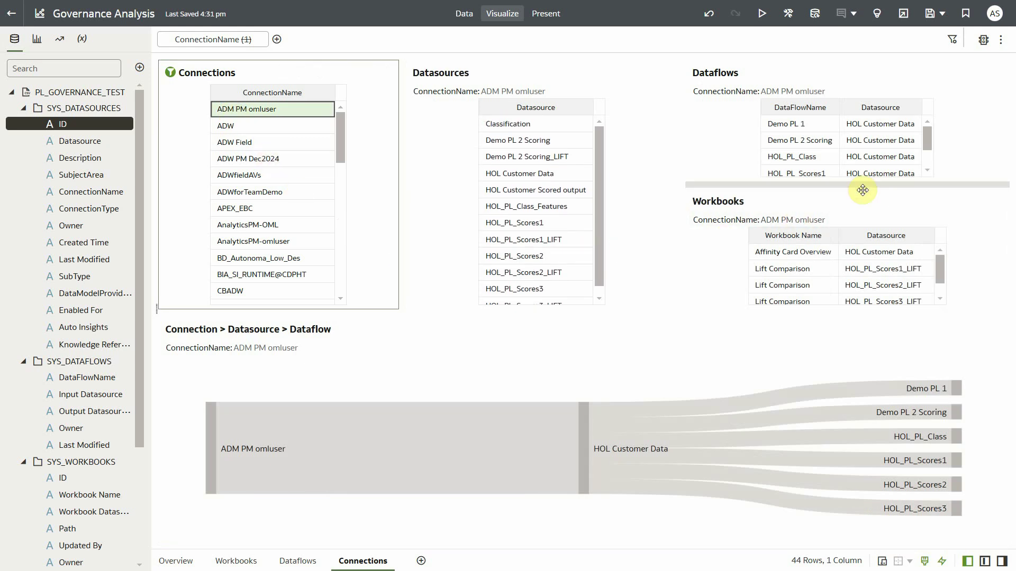